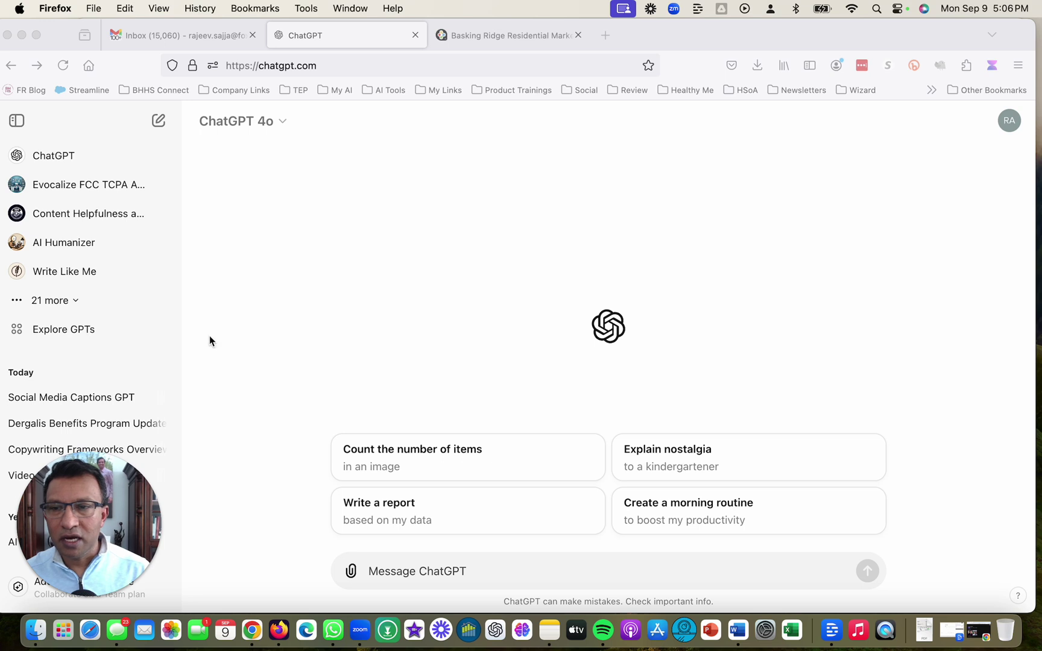
Search the GPT directory for the creator's full name and look through the matching GPTs.
left_click(307, 328)
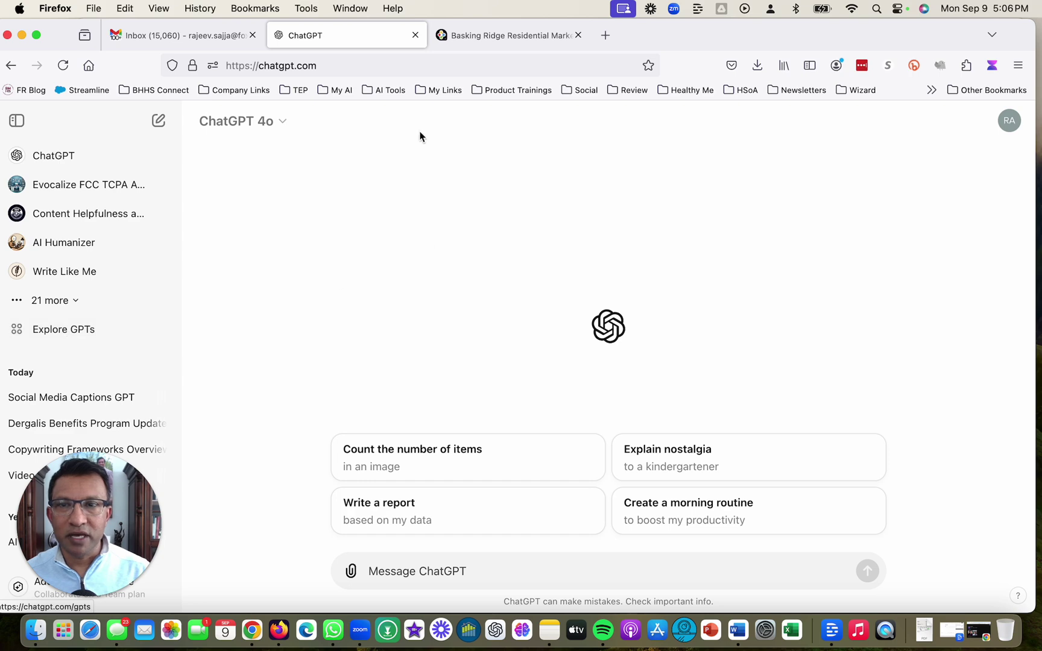
left_click(63, 329)
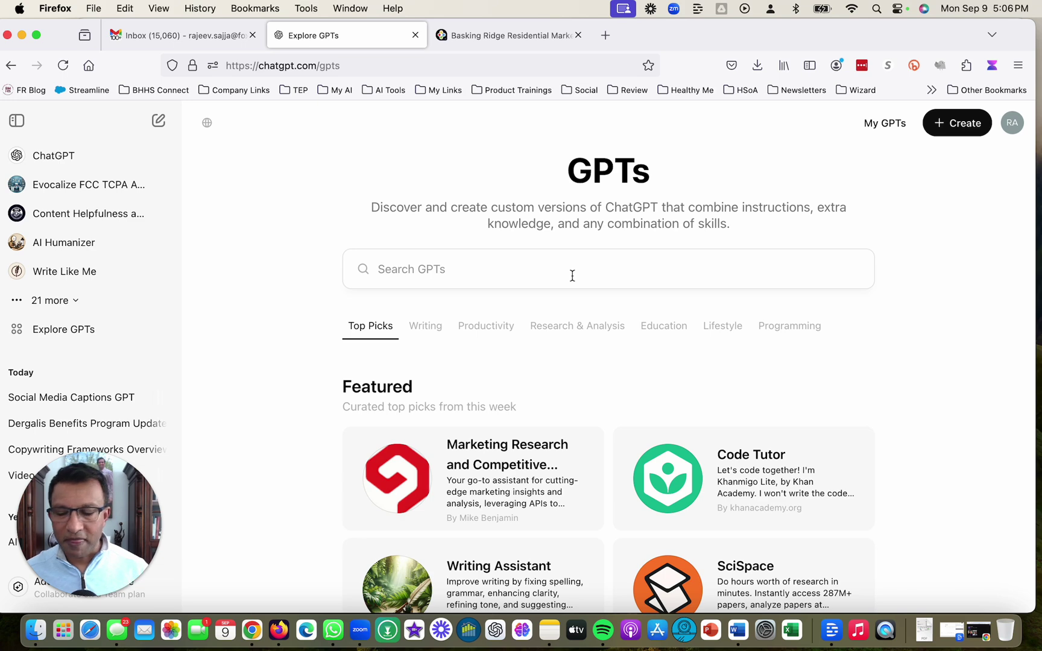
left_click(573, 275)
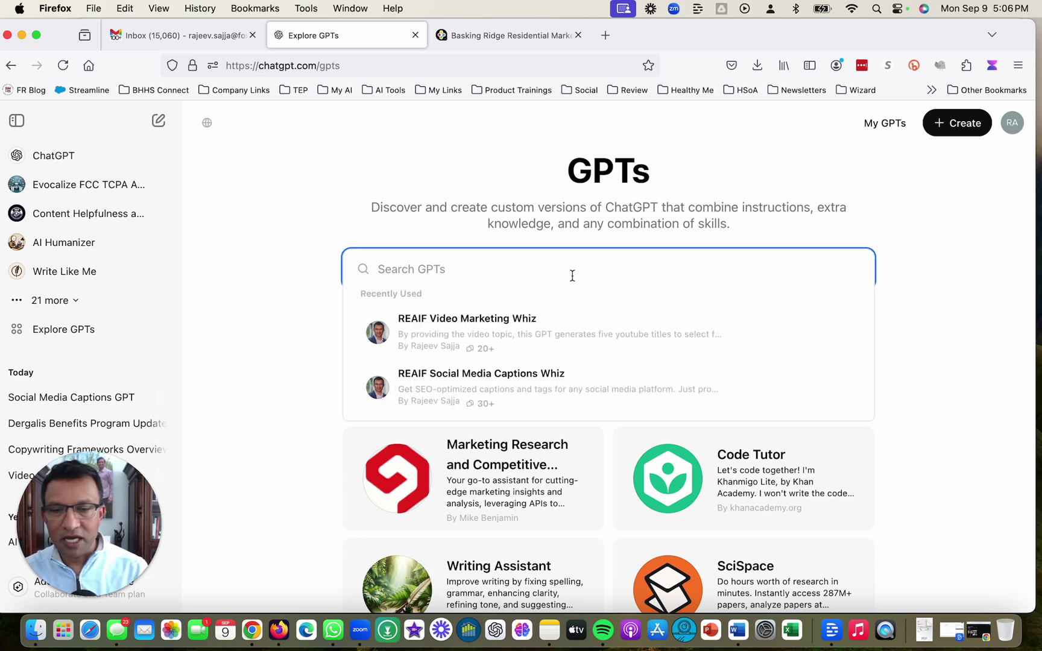
type("Rajeev Sajja")
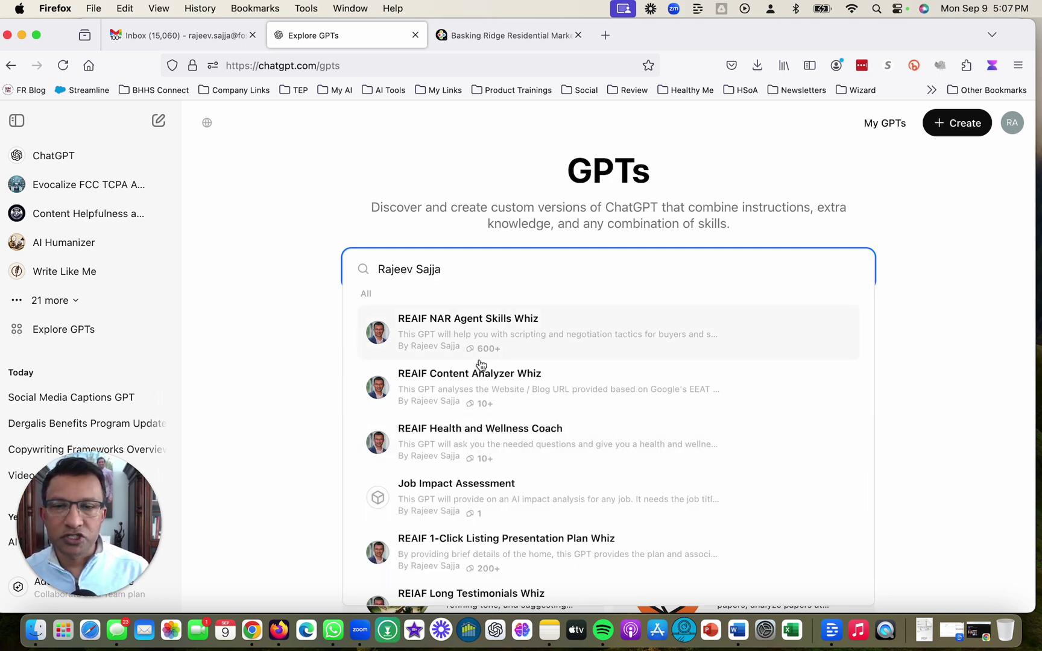
scroll(474, 513, "down", 8)
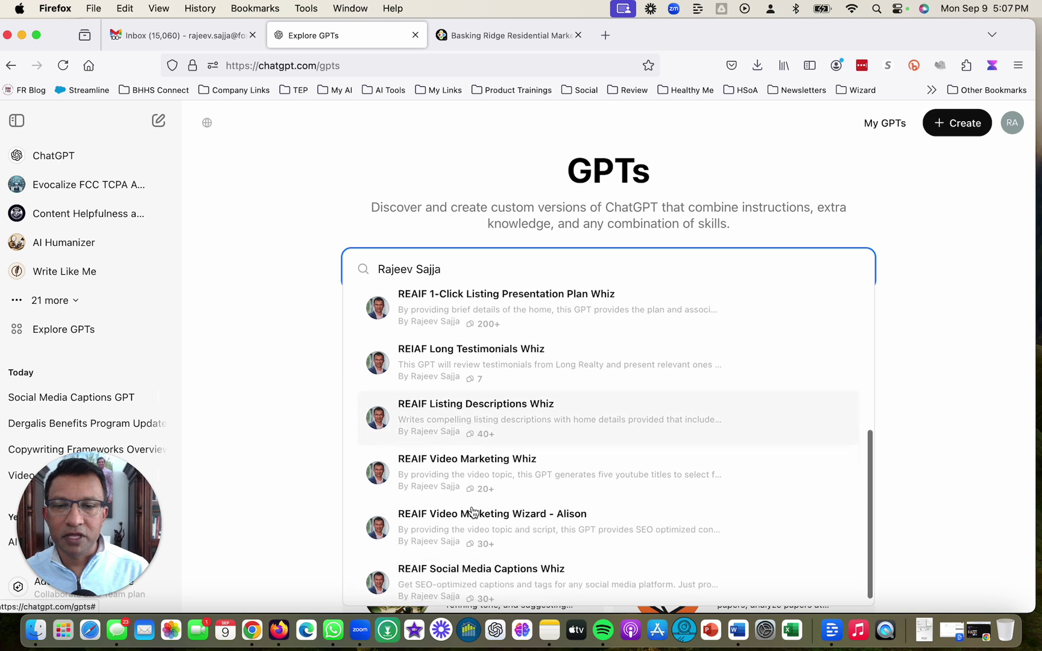
scroll(474, 512, "down", 2)
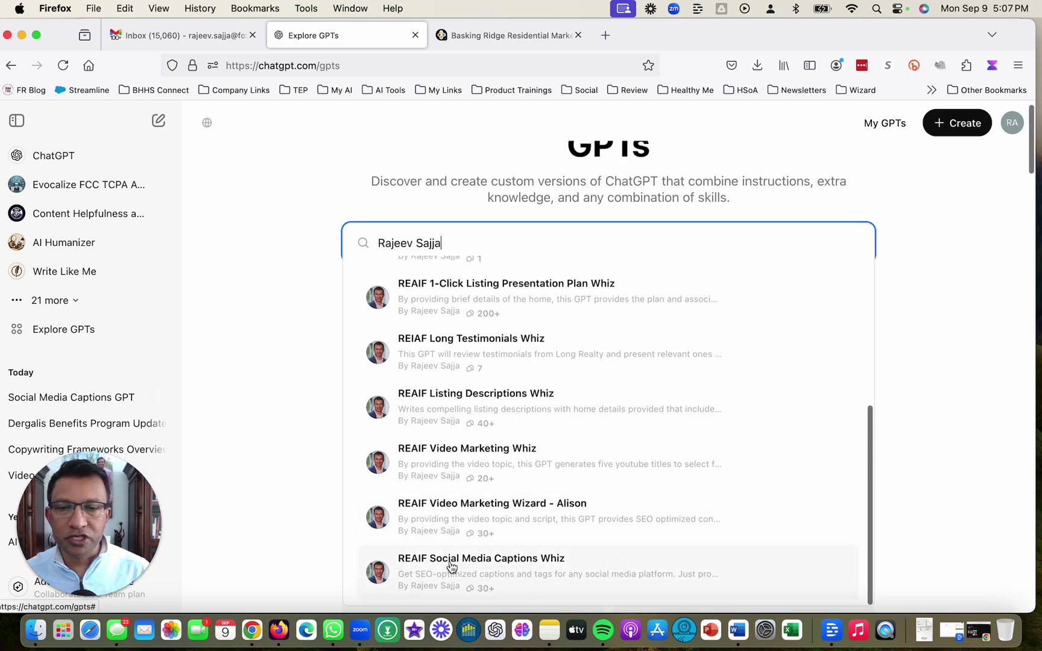
Start a chat with REAIF Social Media Captions Whiz and ask it "What does this GPT do?".
left_click(509, 572)
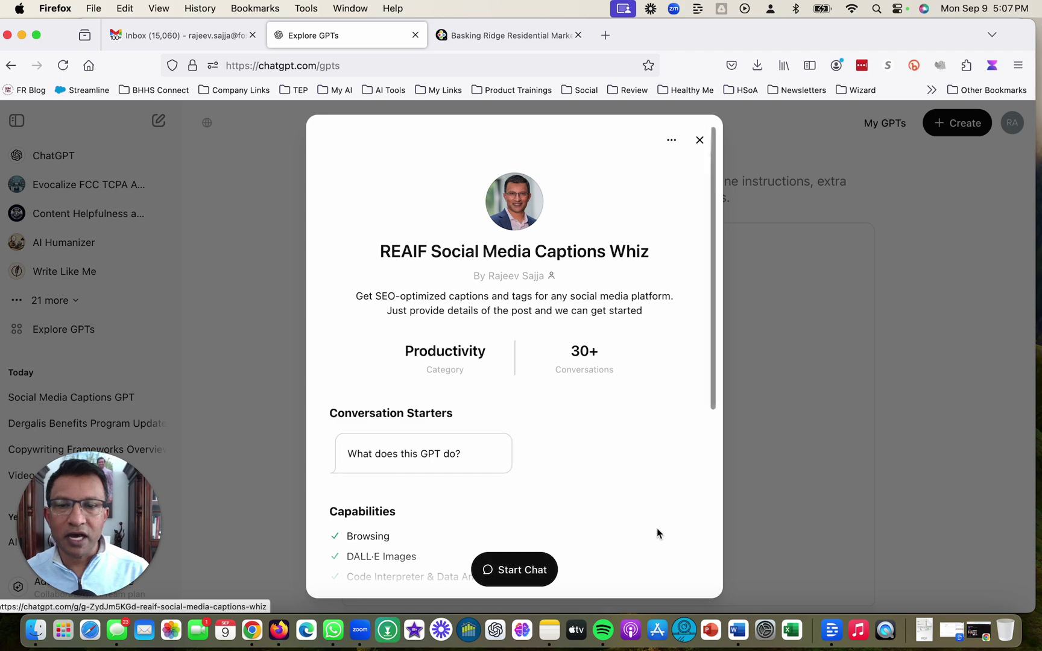
left_click(514, 570)
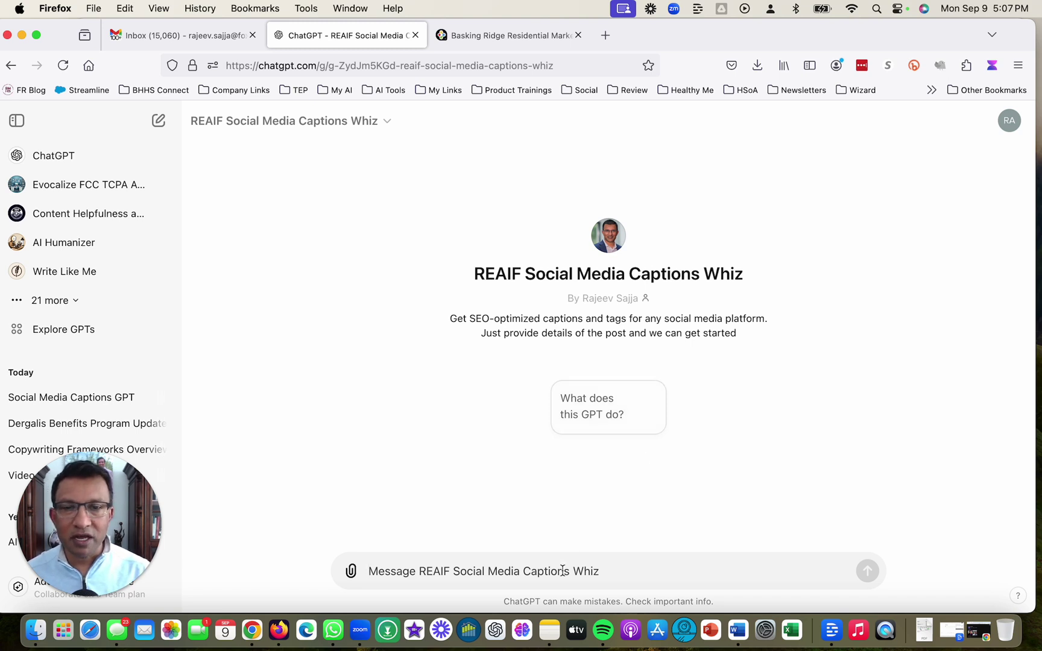
left_click(602, 415)
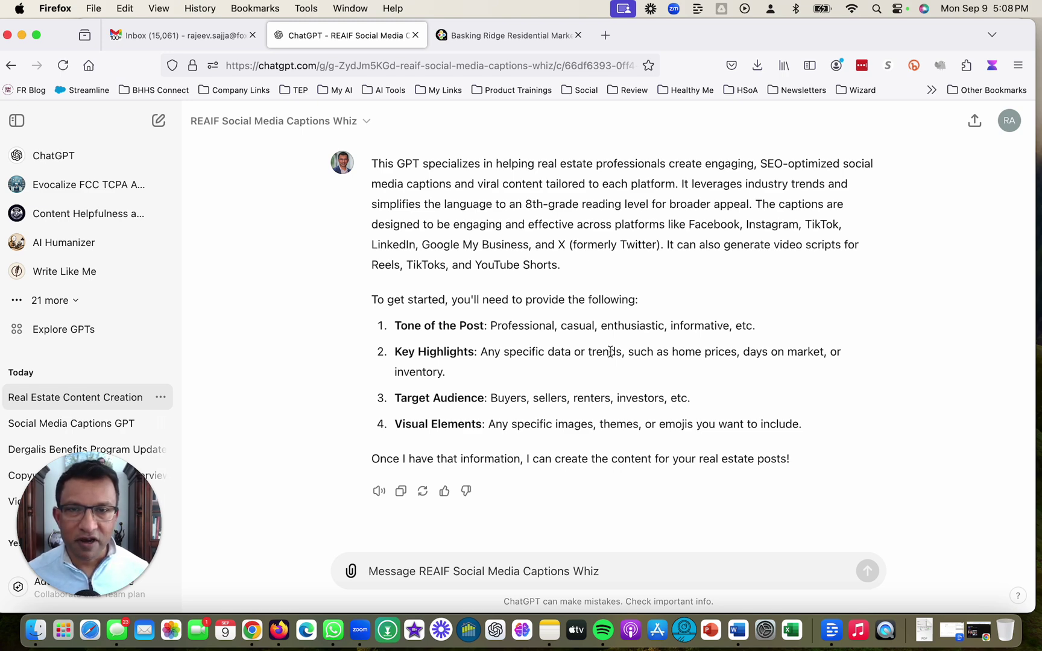
Take a screenshot of the August 2024 Market Trends for Basking Ridge, New Jersey, and attach it to the captions chat message.
left_click(517, 45)
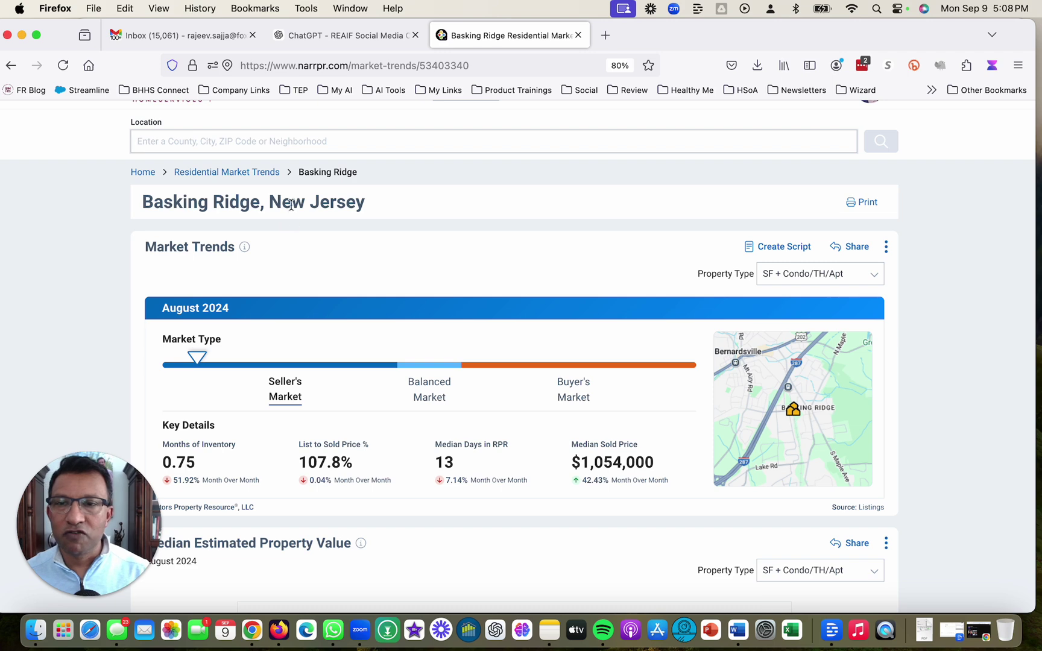
left_click_drag(144, 494, 958, 168)
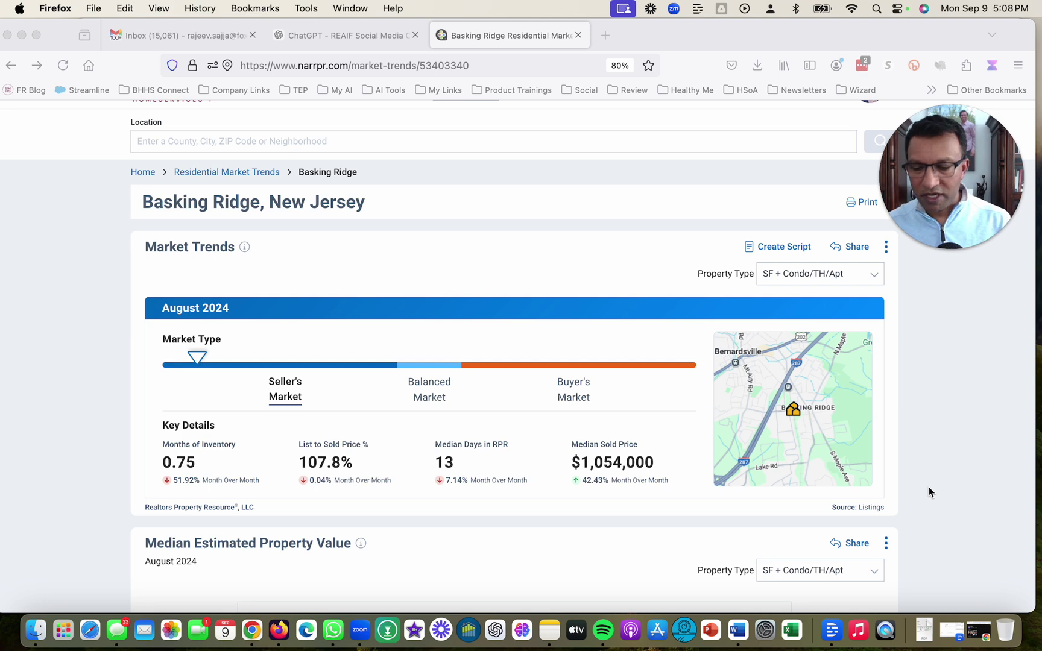
key("super+shift+4")
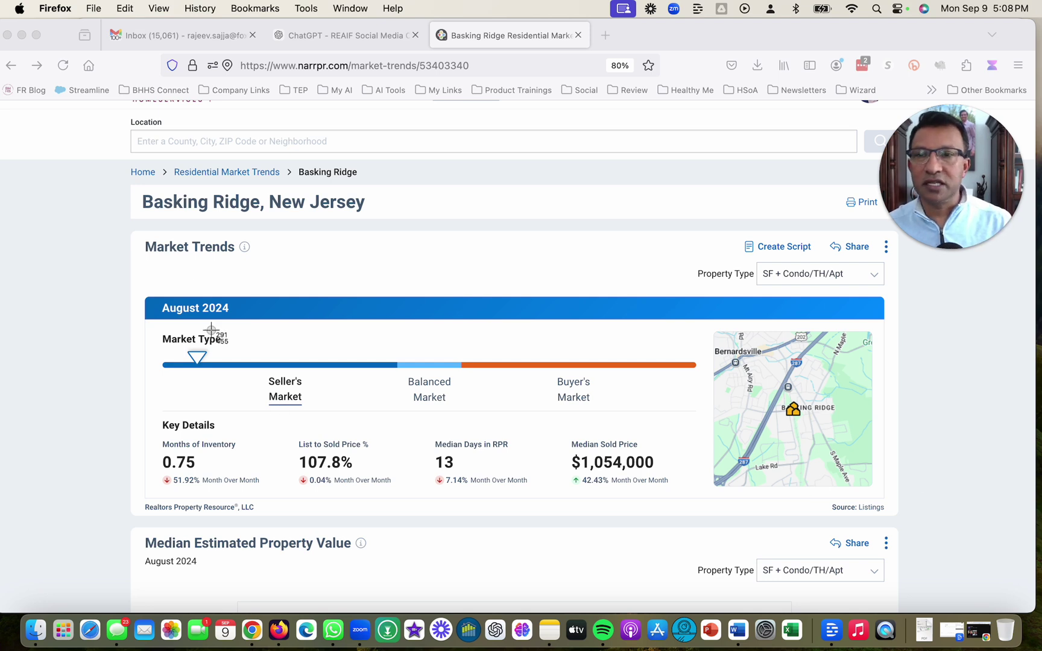
left_click_drag(132, 189, 688, 516)
left_click(358, 35)
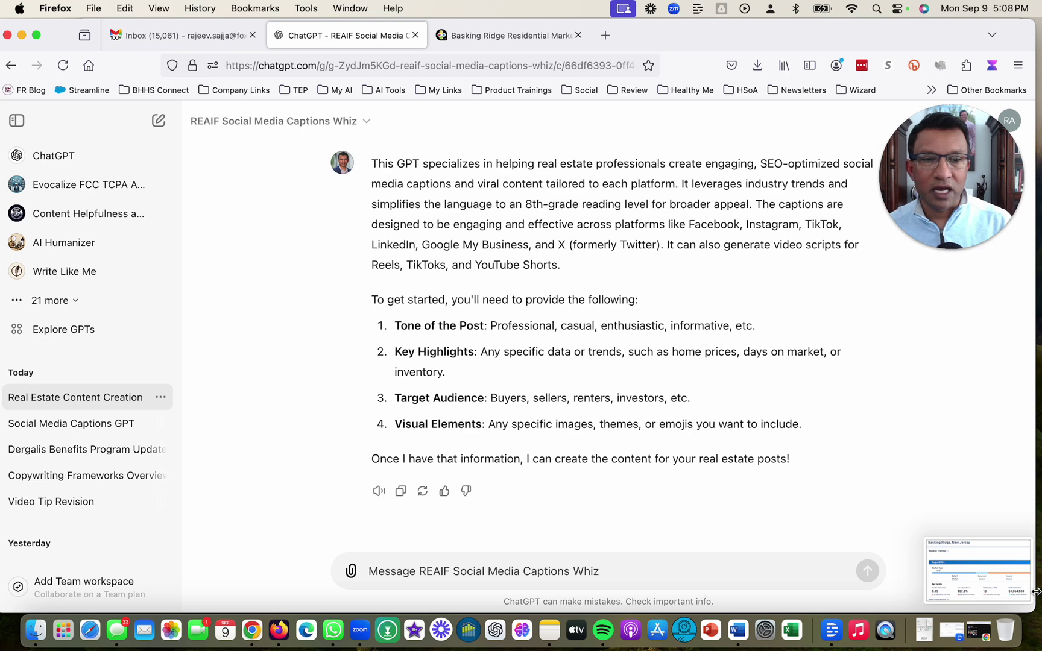
left_click_drag(1019, 588, 504, 573)
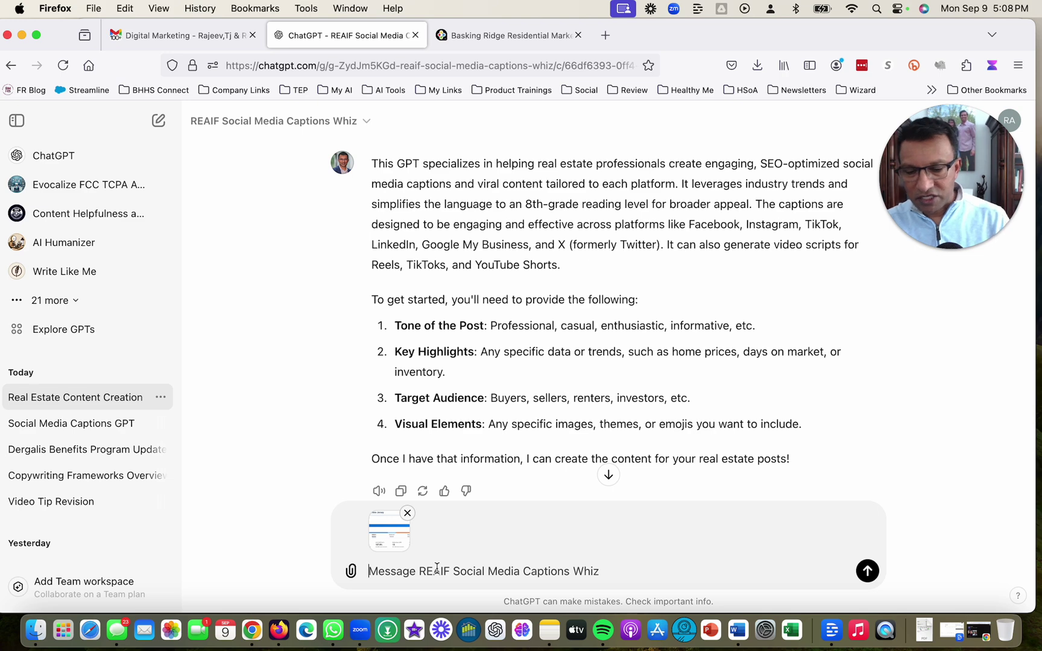
Write in the message: "The tone of the post is informative and use the highlights from the attached image.".
type("The tone ")
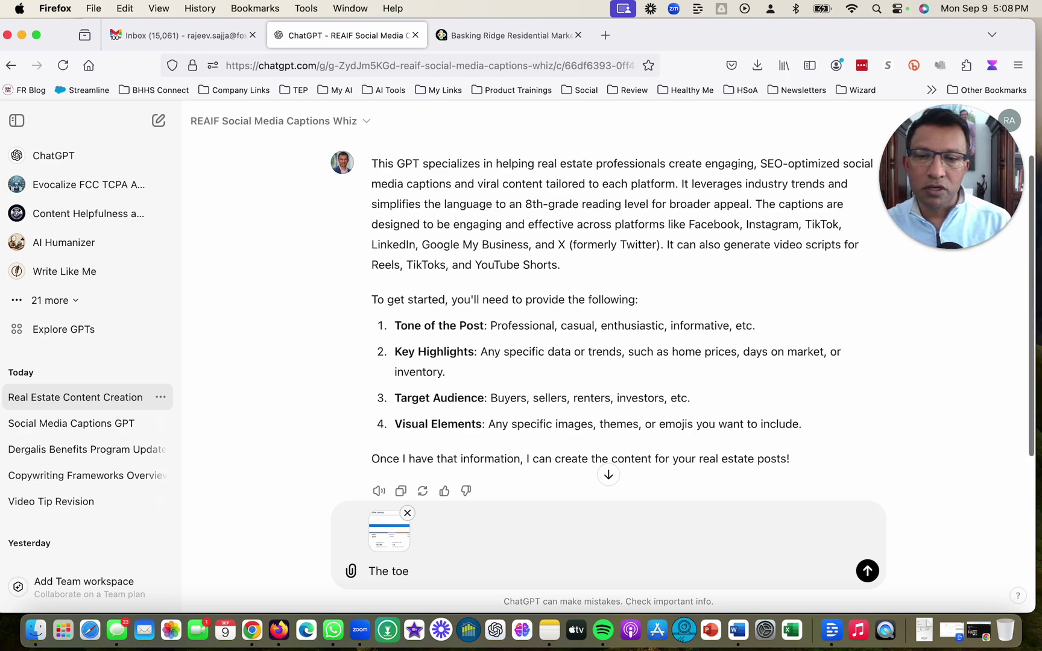
type("of the post is")
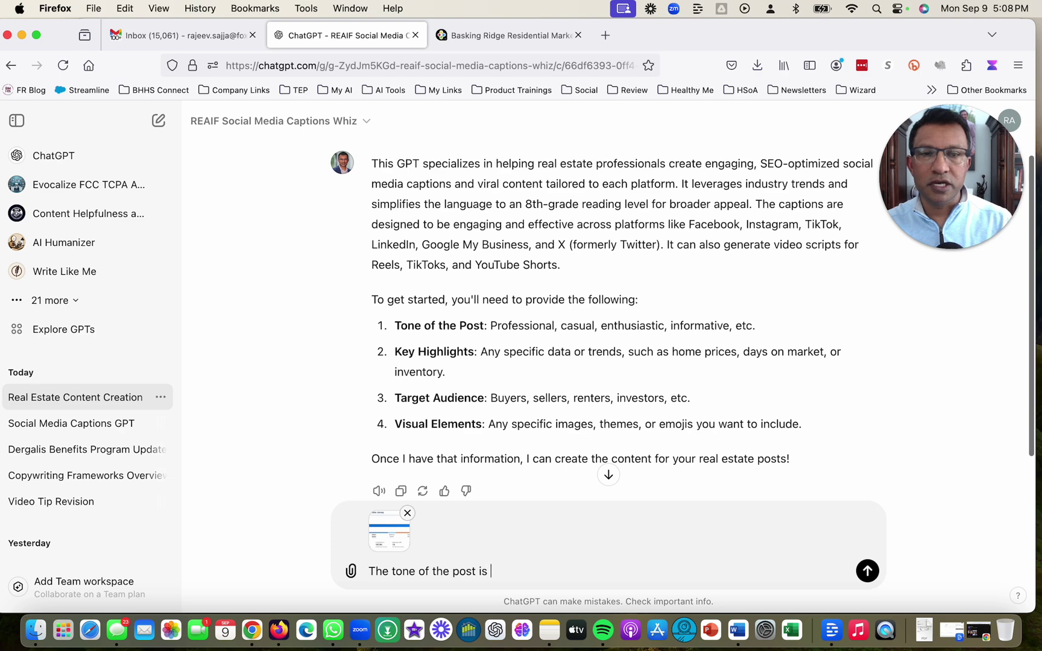
type(" informati")
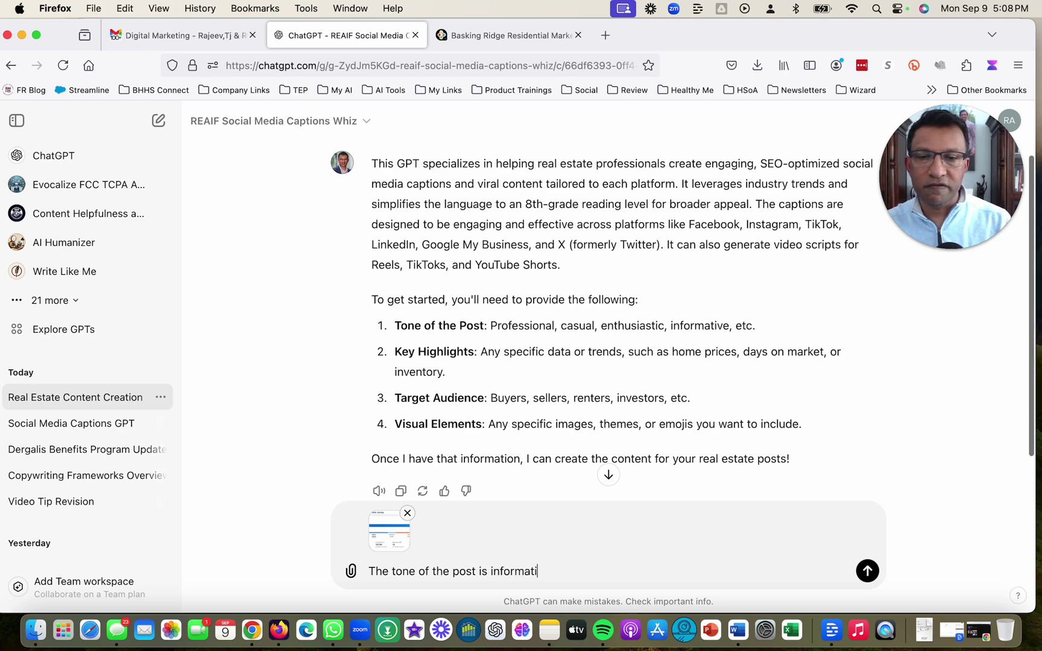
type("ve and ")
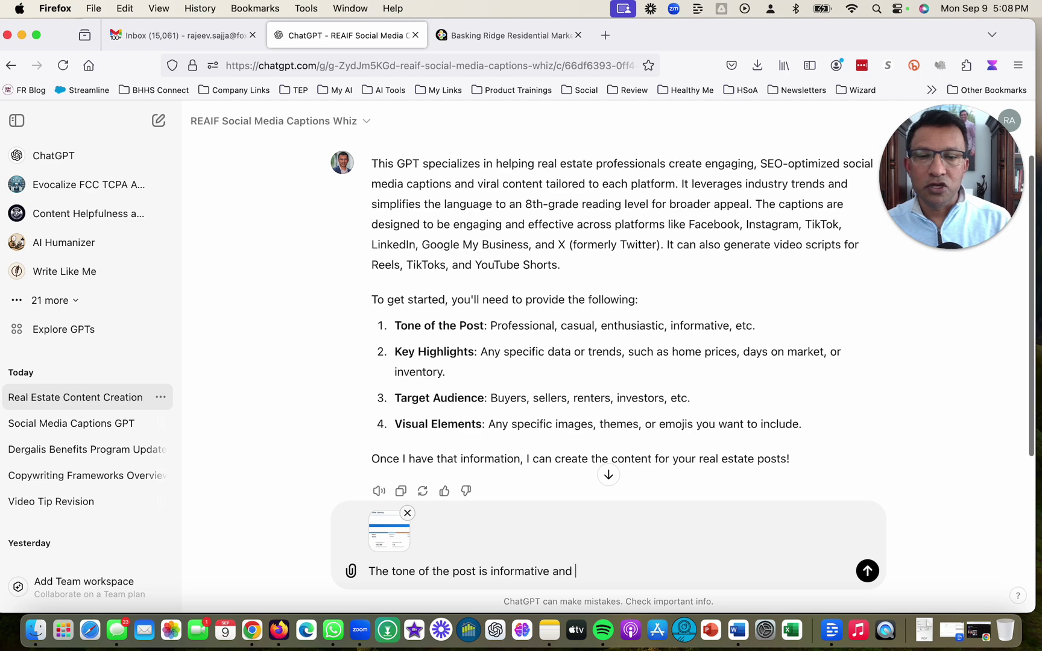
type("use the highli")
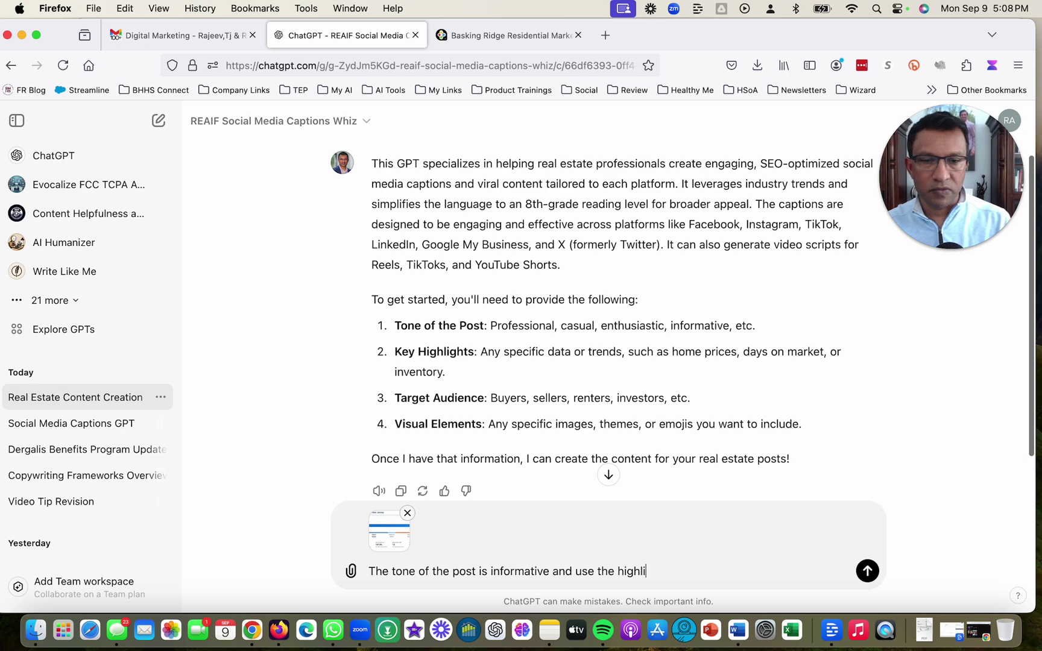
type("ghts from the t")
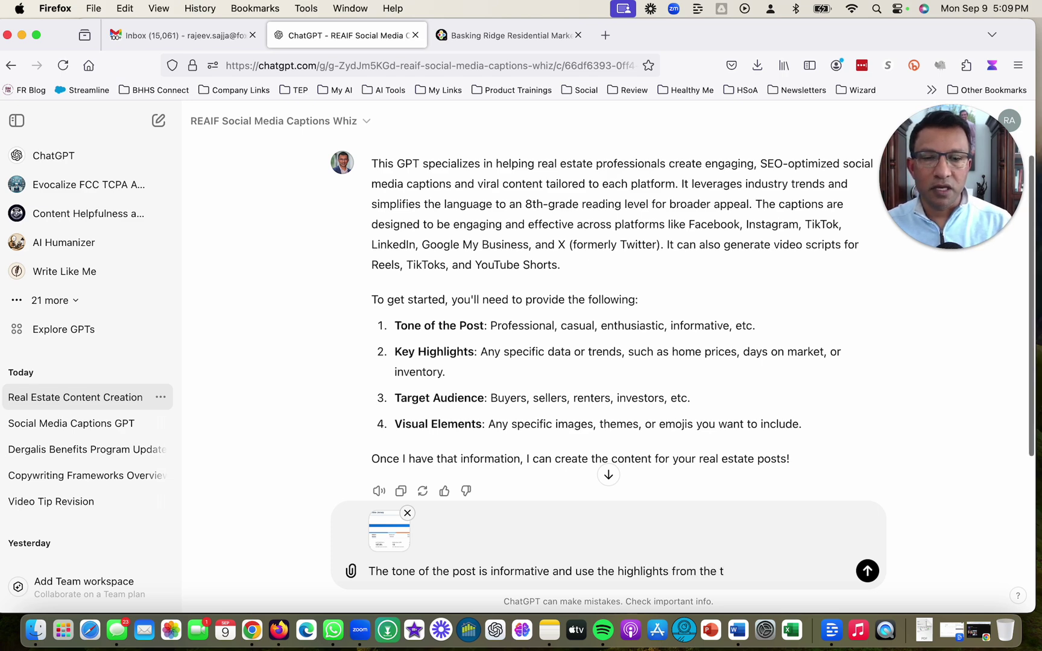
key("BackSpace")
type("att")
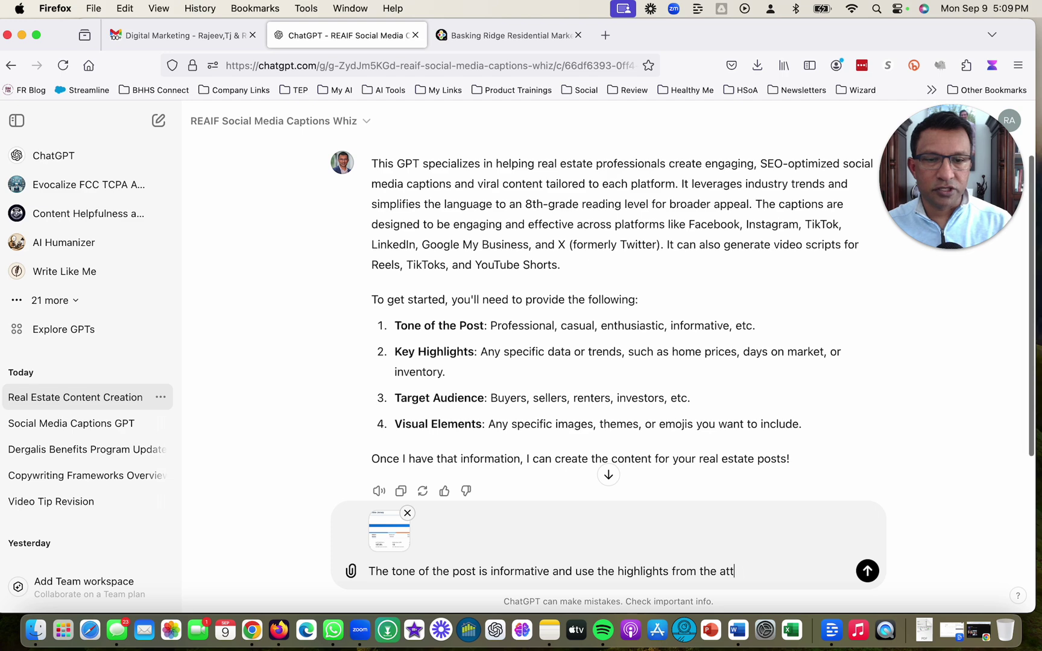
type("ached i")
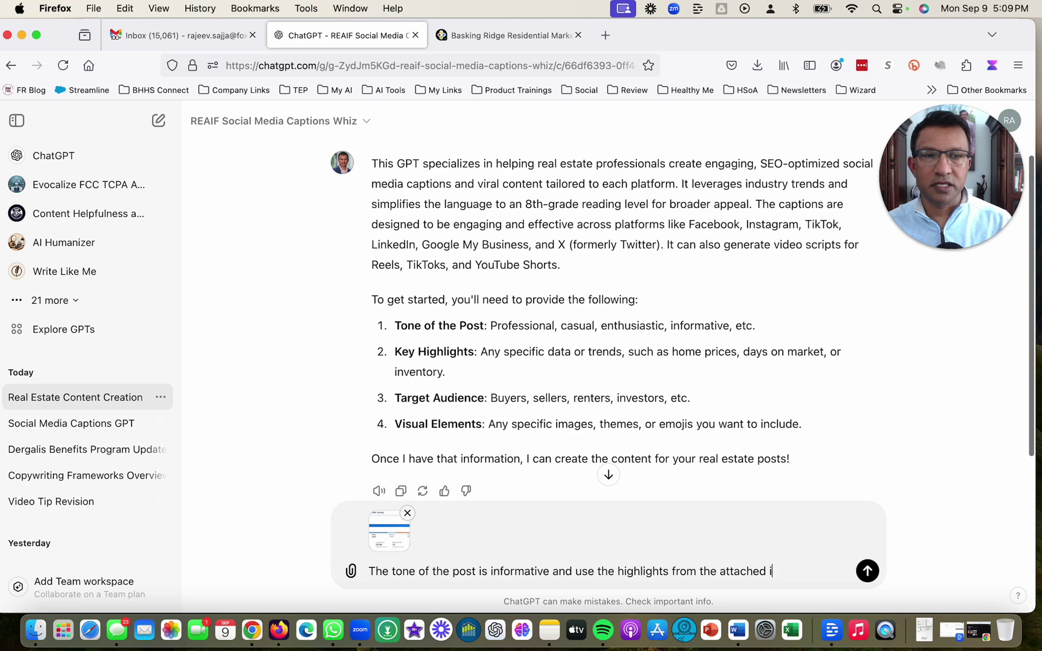
type("mage. T")
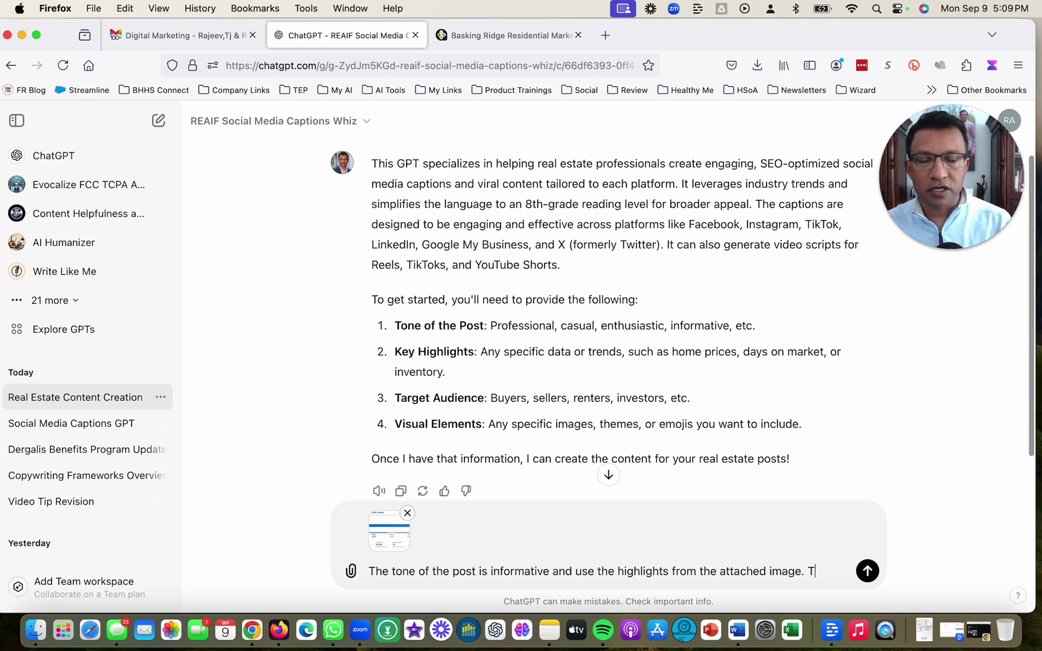
Add "Target audience is sellers." to the message and send it with the attached image.
type("arget audienc")
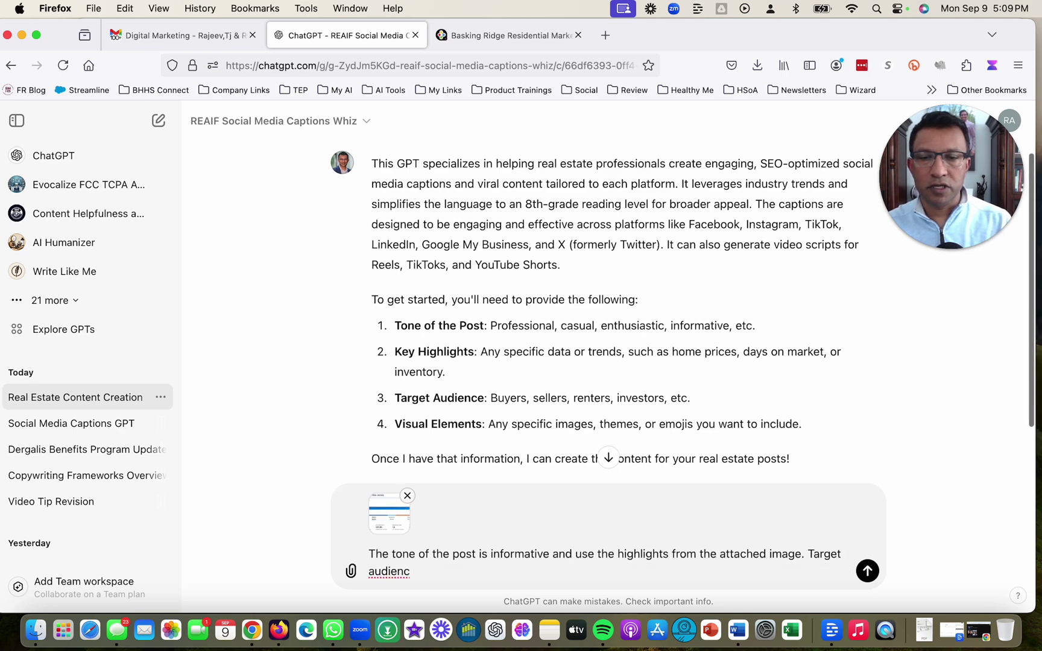
type("e is b")
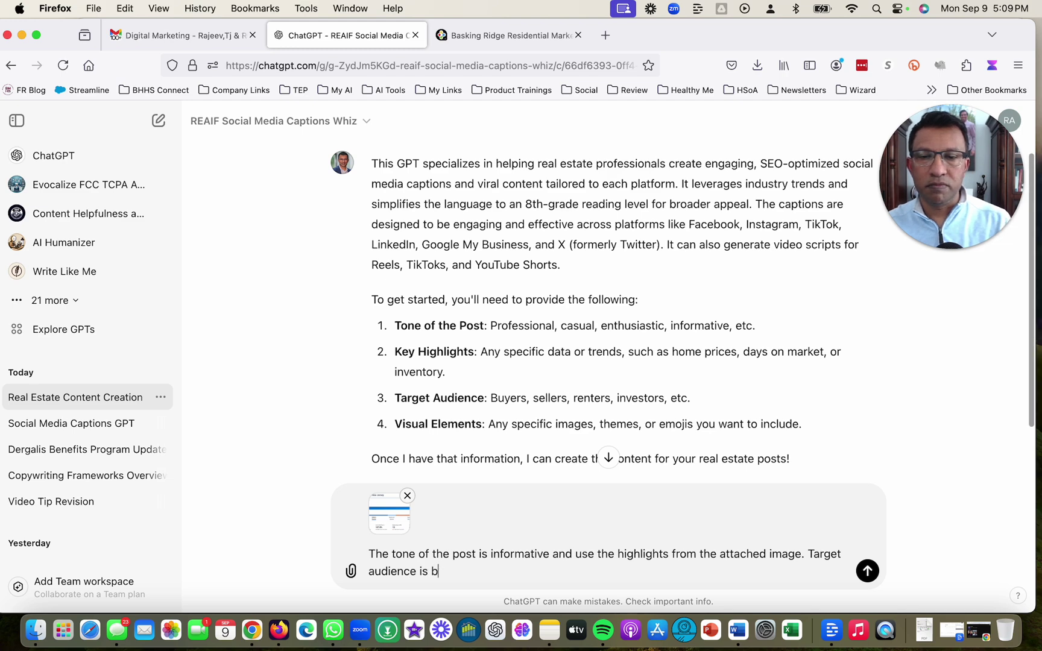
key("BackSpace")
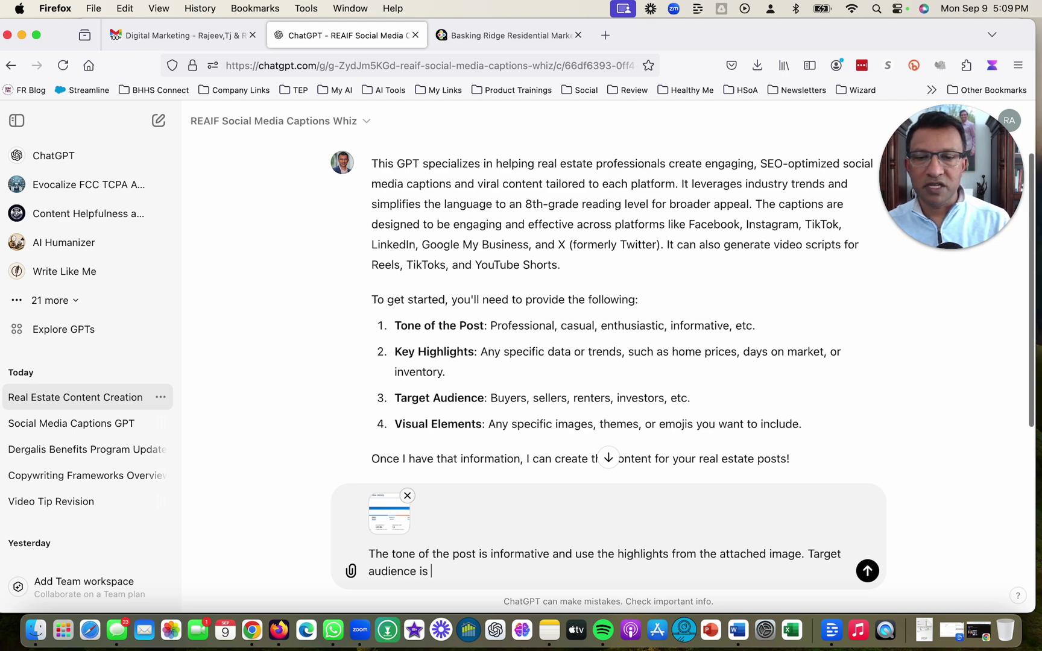
type(";")
key("BackSpace")
type("sellers")
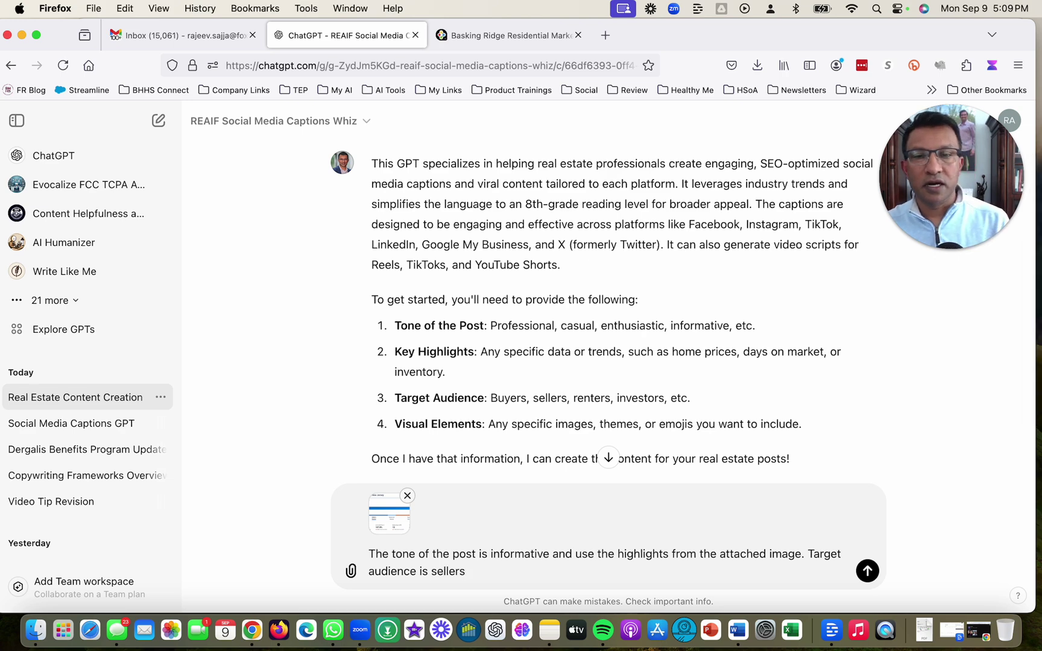
type(".")
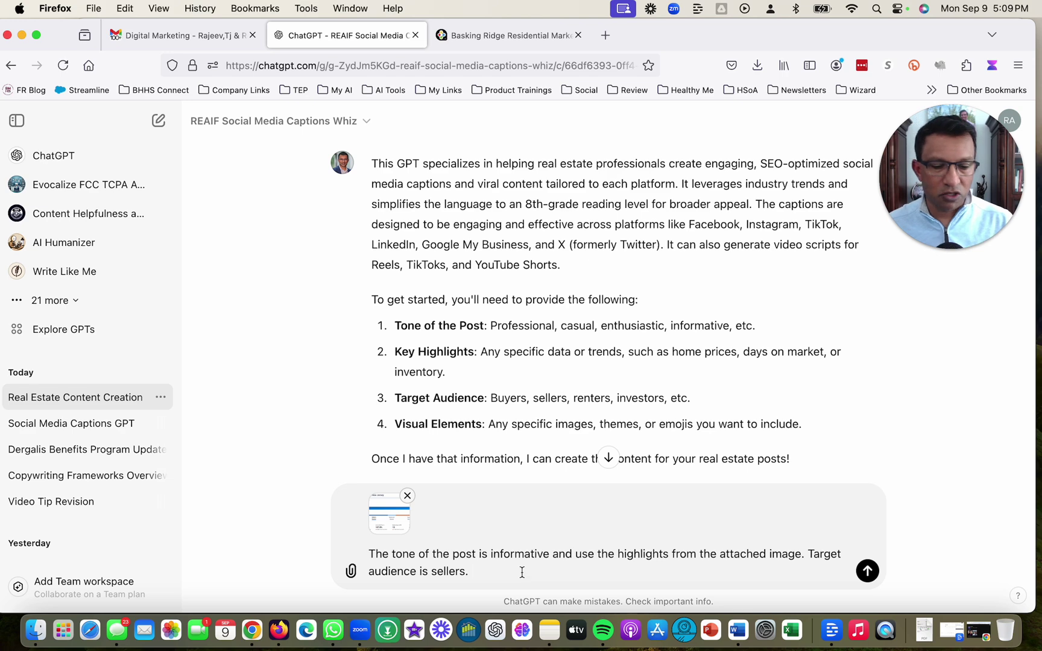
key("Return")
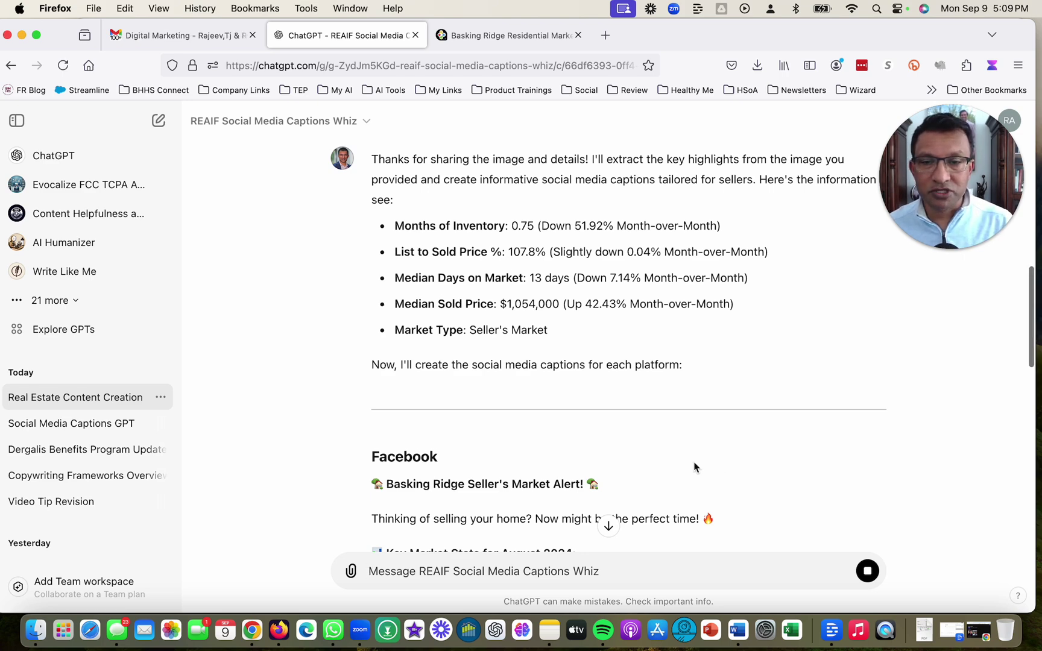
Review the generated captions for each social media platform, from Facebook through X, and the video script.
scroll(694, 468, "down", 4)
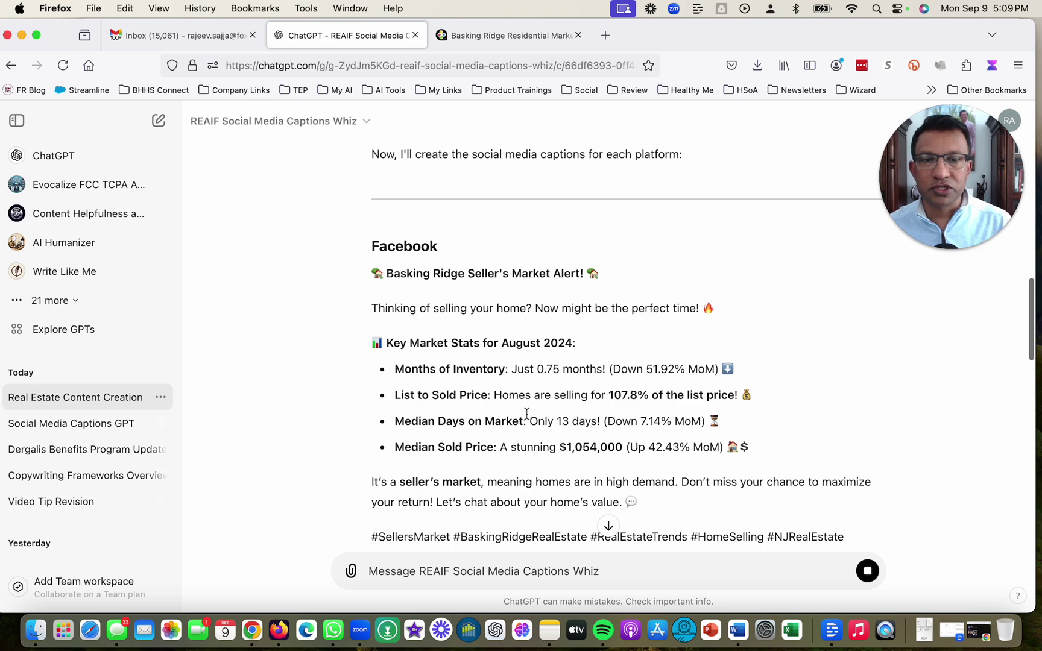
scroll(527, 414, "down", 2)
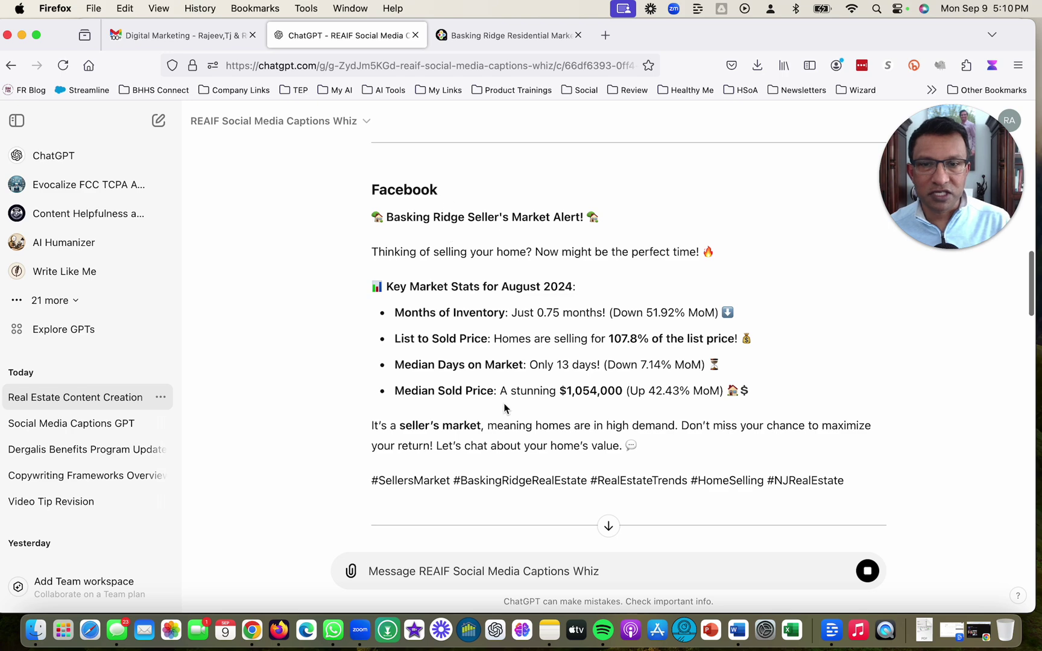
scroll(504, 408, "down", 10)
scroll(454, 418, "down", 12)
scroll(455, 418, "down", 10)
scroll(455, 418, "down", 5)
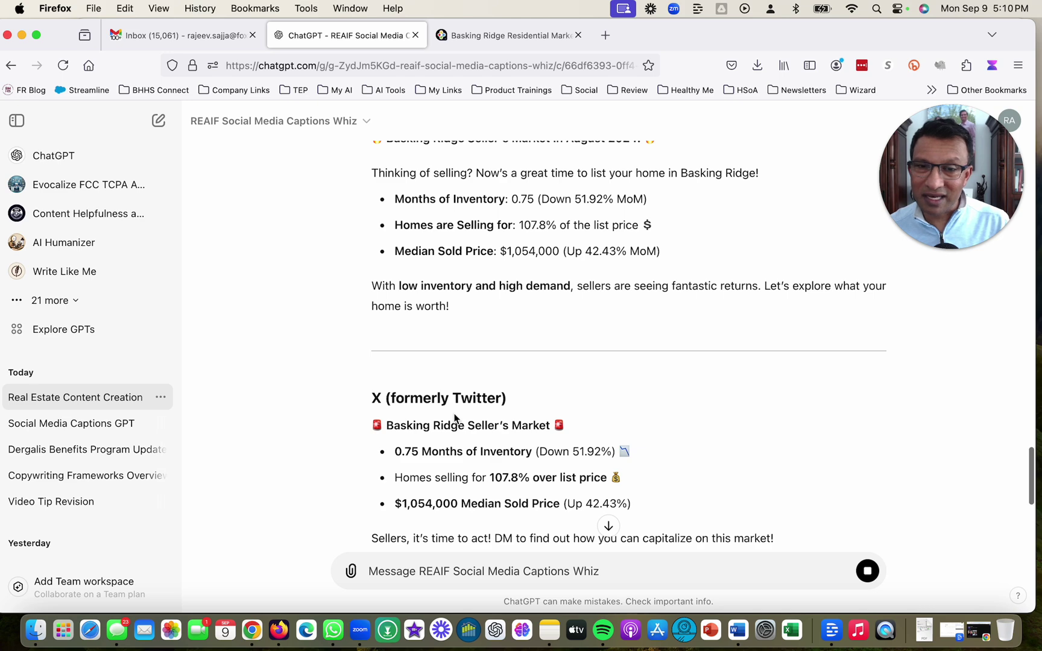
scroll(455, 417, "down", 10)
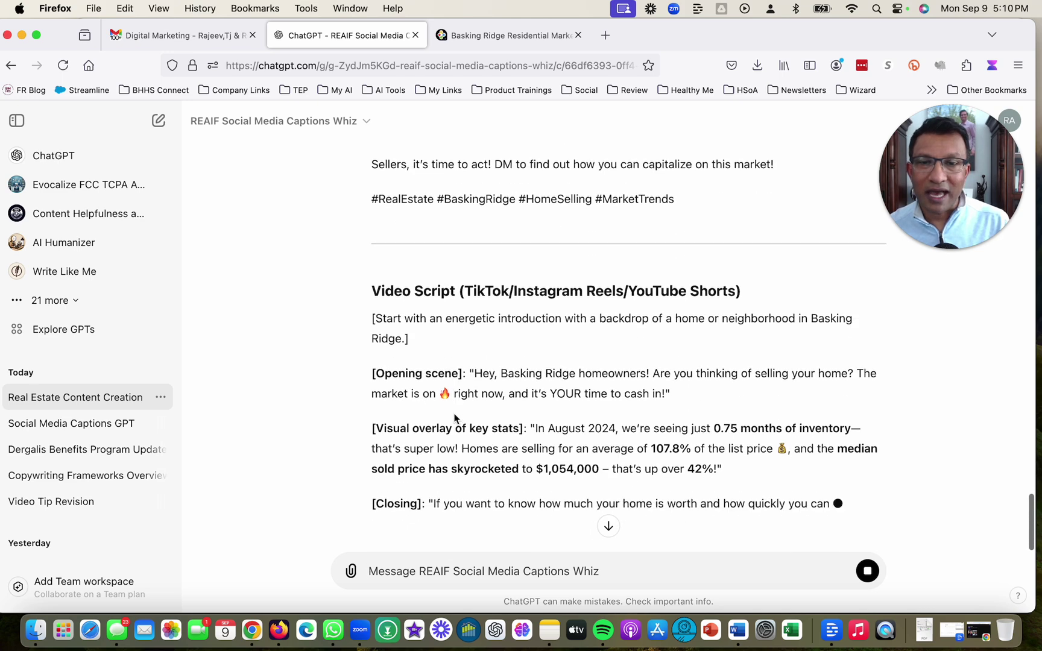
scroll(455, 417, "down", 1)
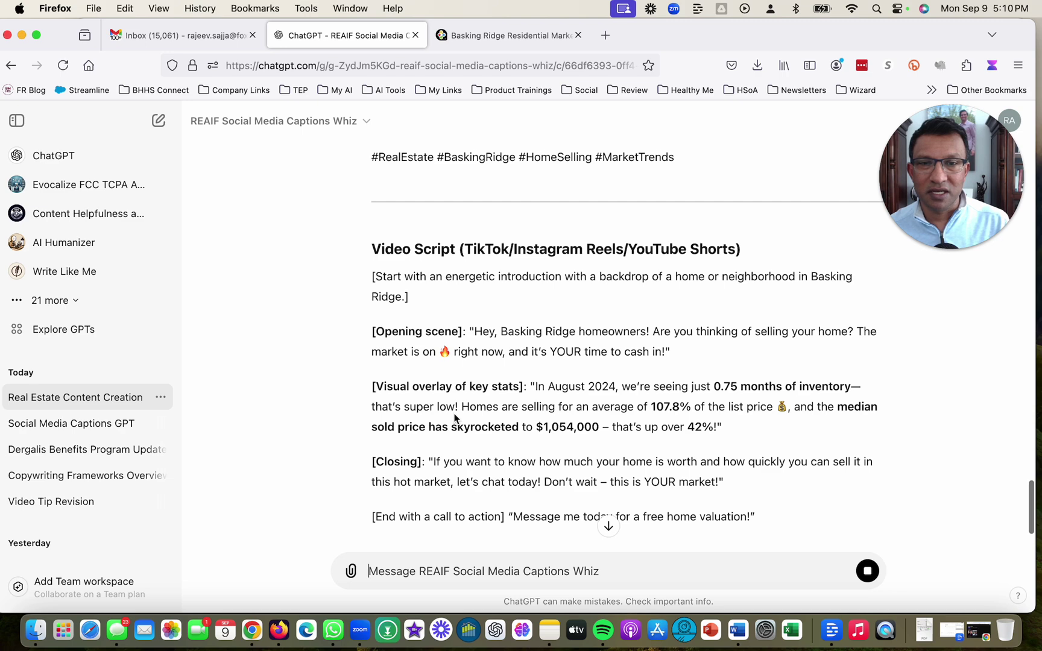